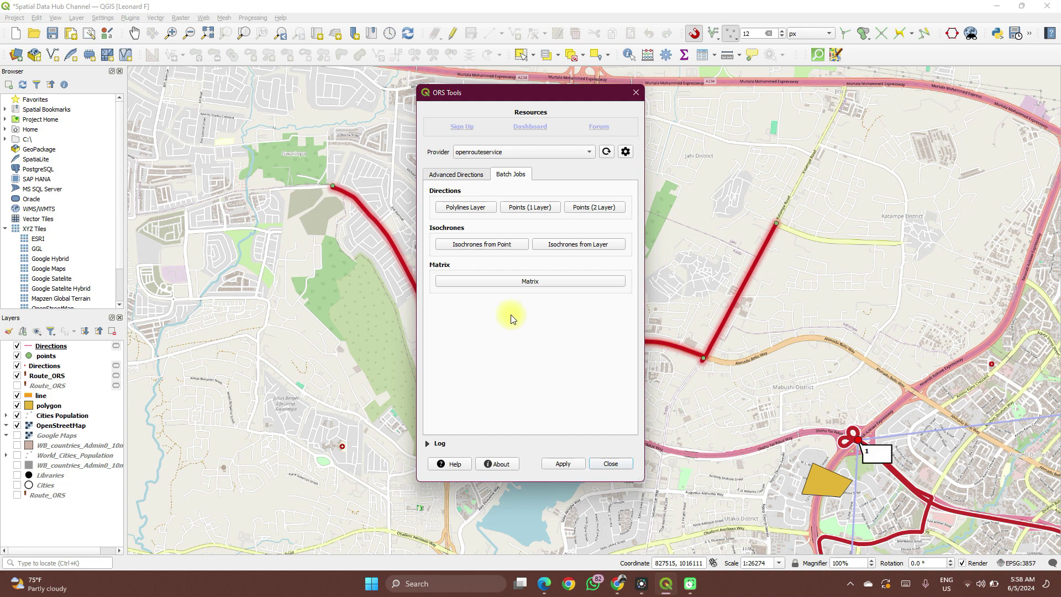
Glance at the Advanced Directions options, then close ORS Tools to reveal the four-point driving route.
left_click(473, 175)
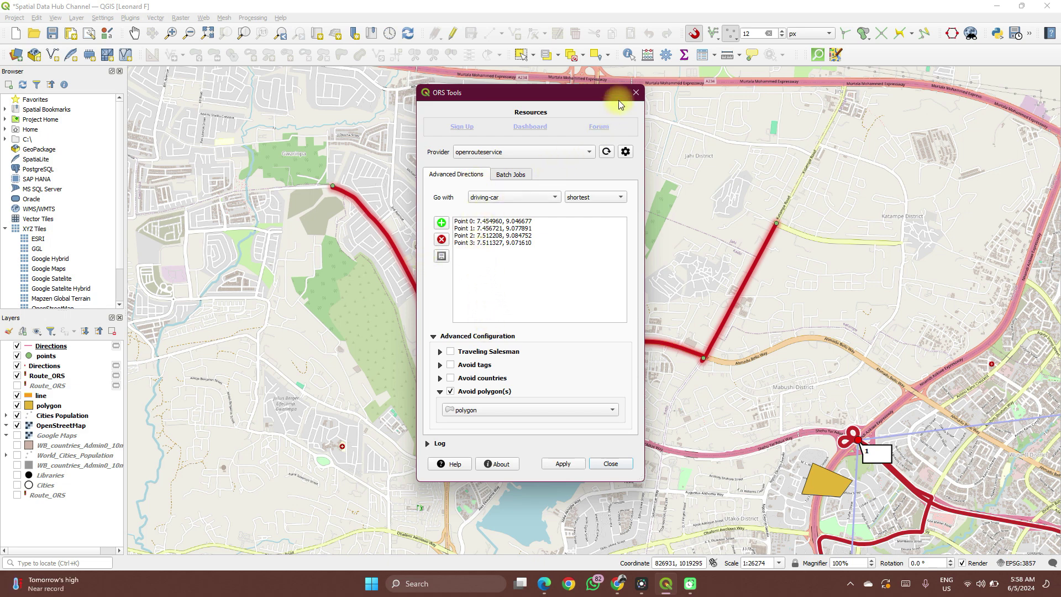
left_click(636, 95)
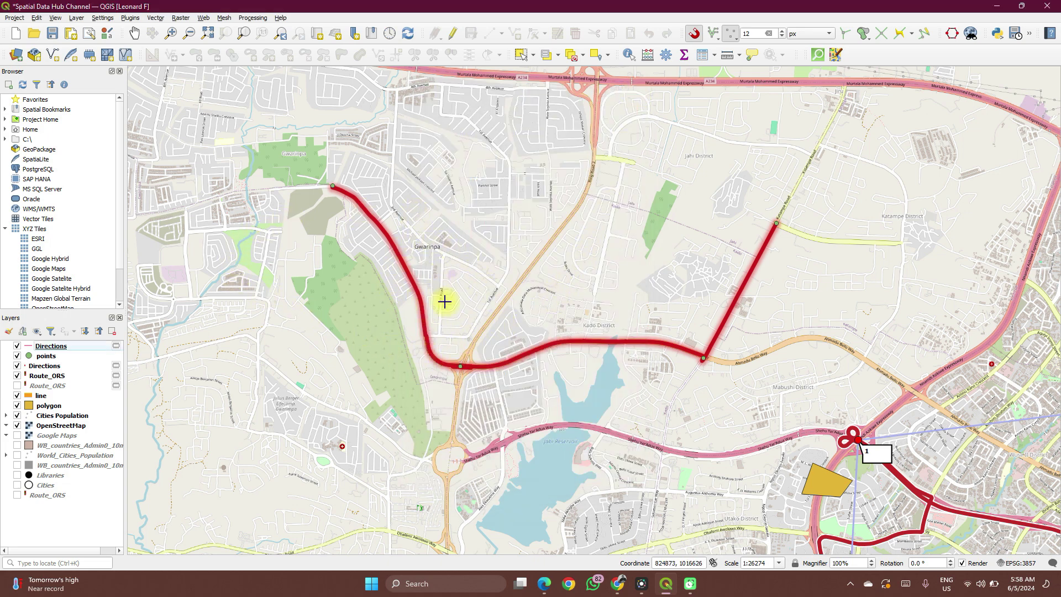
Hide both Directions route layers, moving one of them below the points layer.
scroll(398, 275, "down", 1)
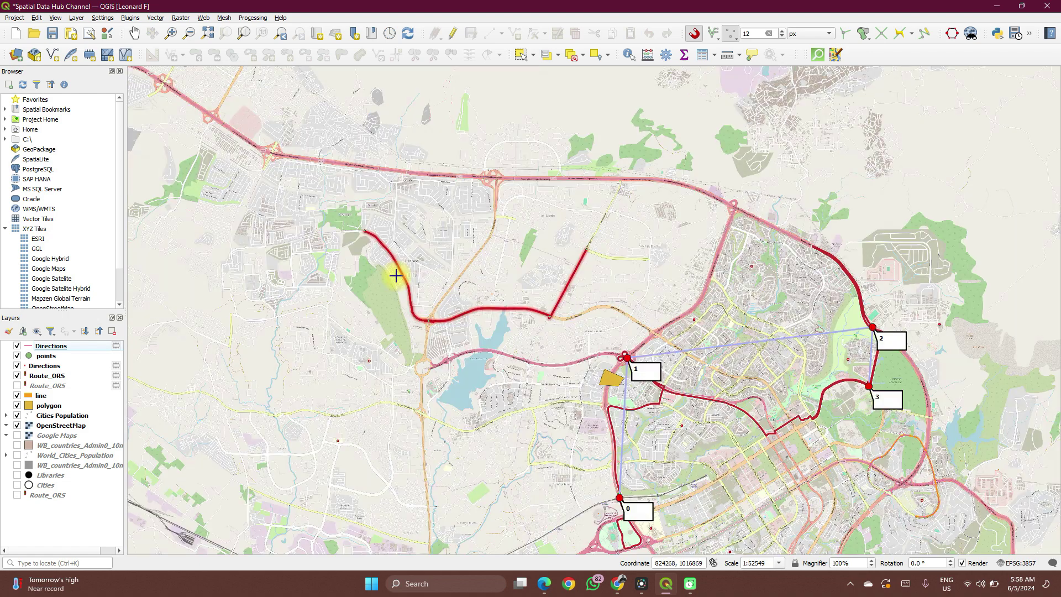
scroll(395, 322, "up", 1)
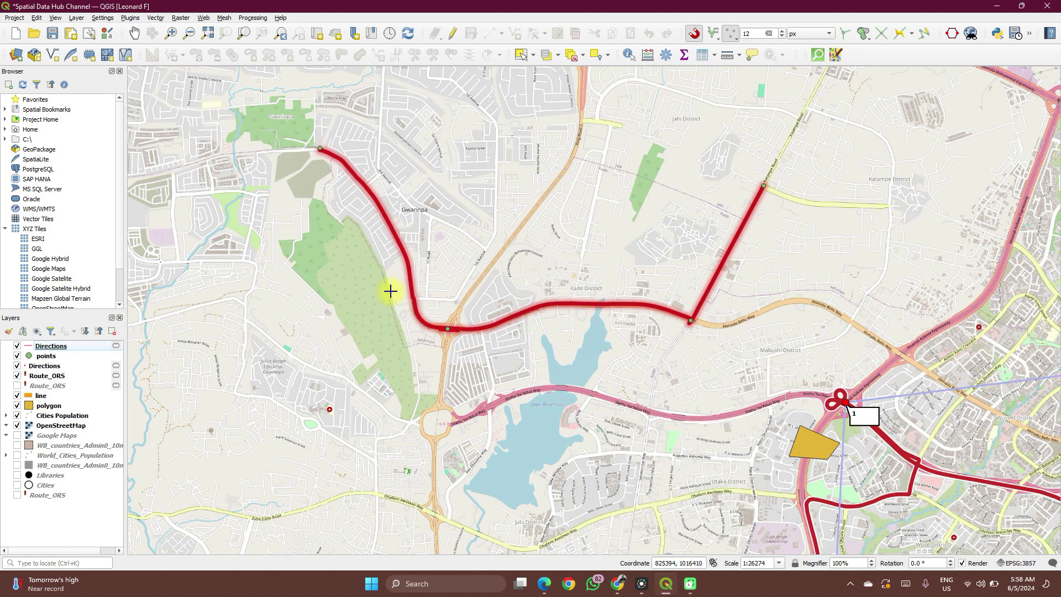
left_click(18, 346)
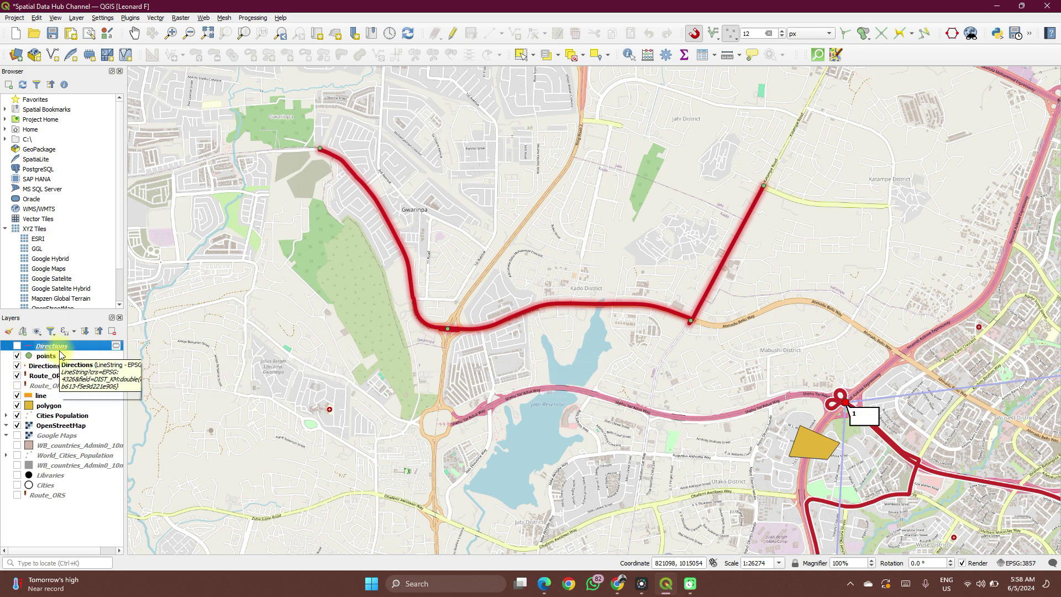
left_click_drag(52, 352, 75, 504)
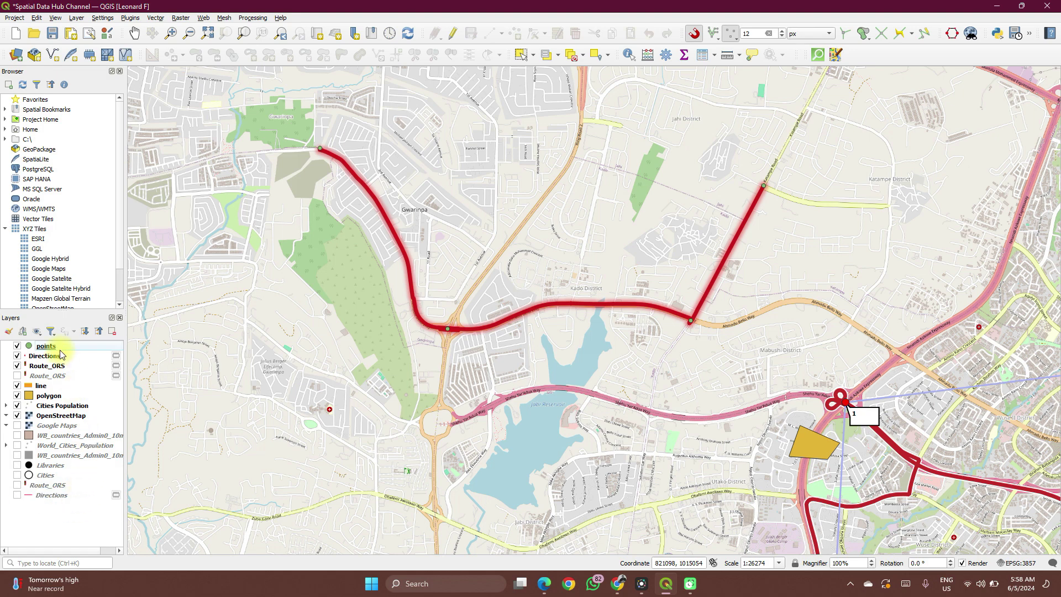
left_click(17, 357)
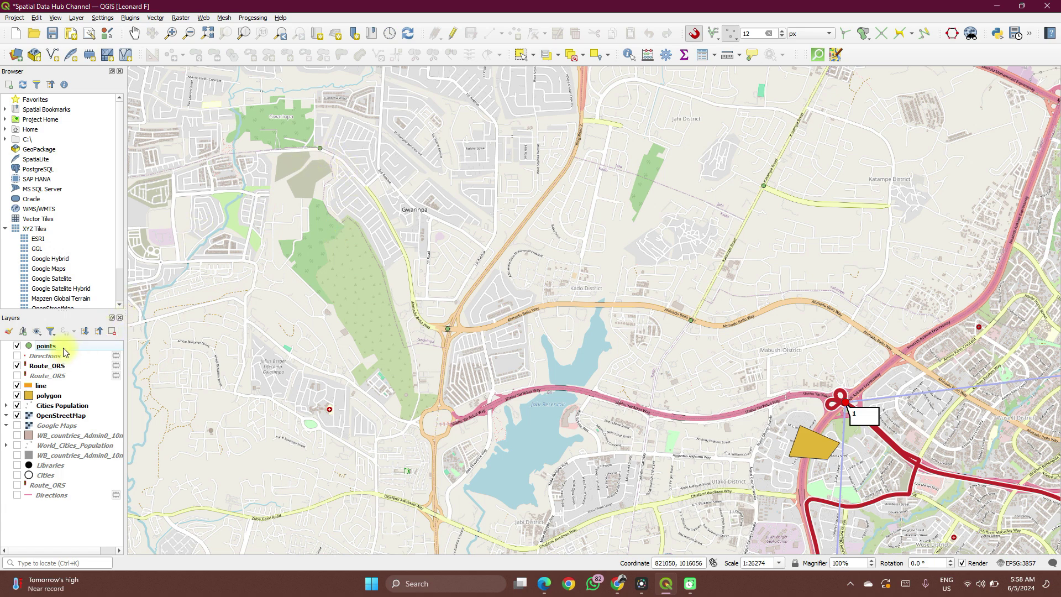
Open ORS Tools from the Web menu and launch the Batch Jobs Isochrones from Layer tool.
left_click(203, 18)
mouse_move(221, 38)
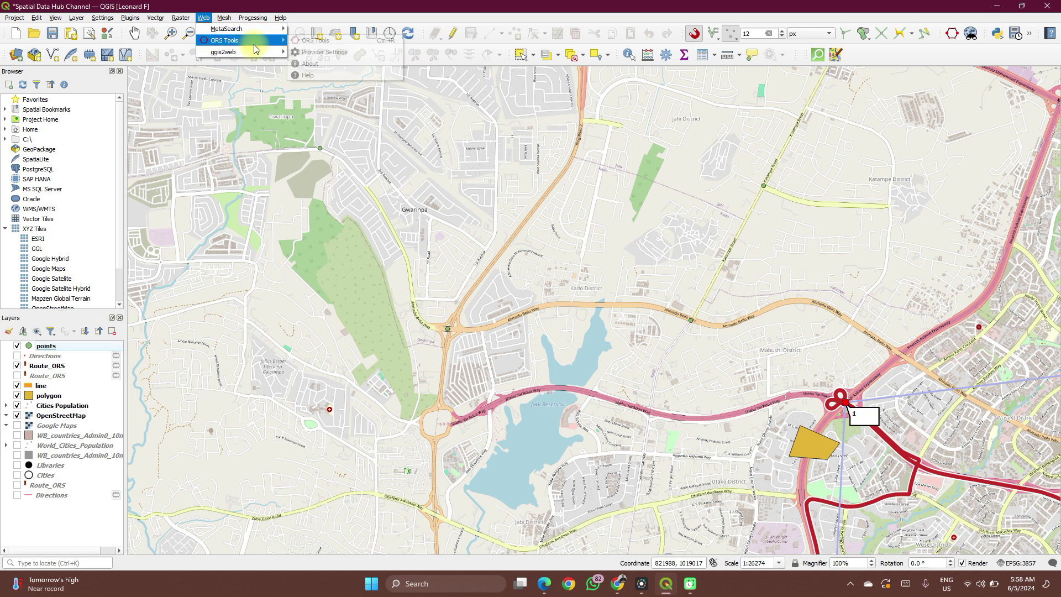
left_click(305, 40)
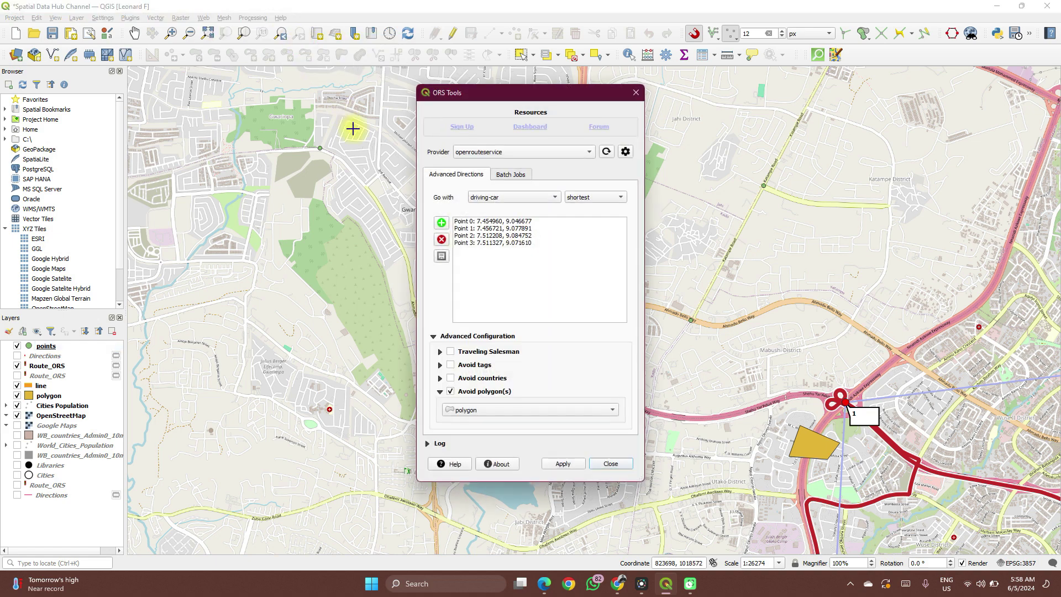
left_click(521, 172)
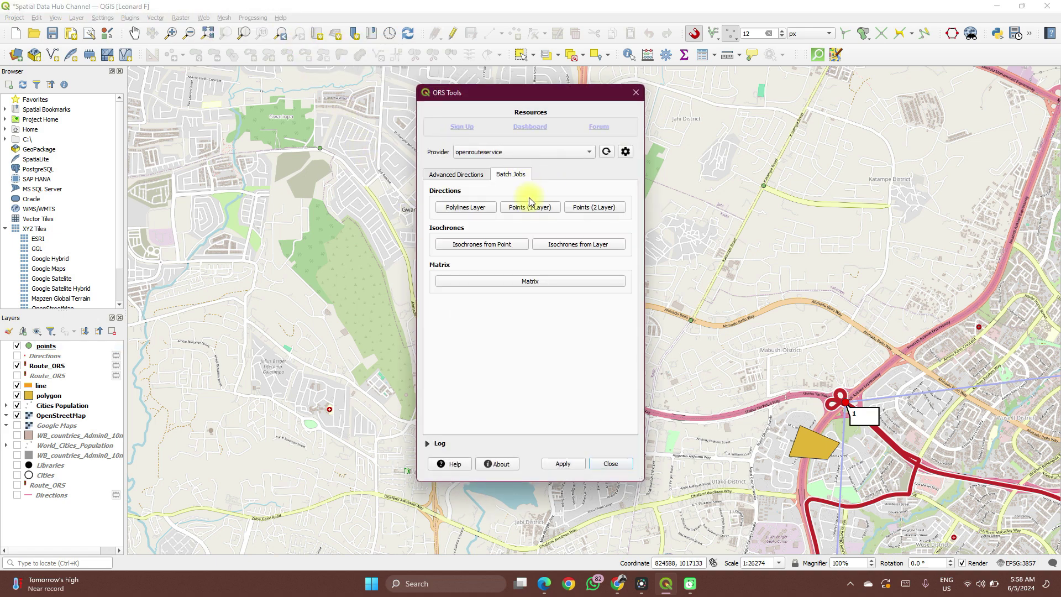
left_click(559, 245)
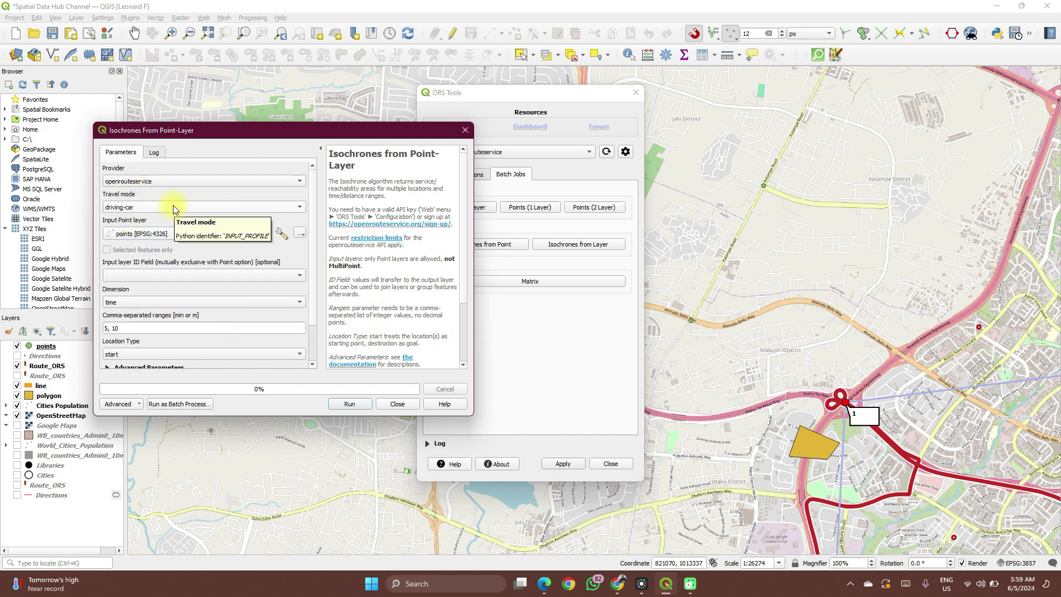
left_click(173, 207)
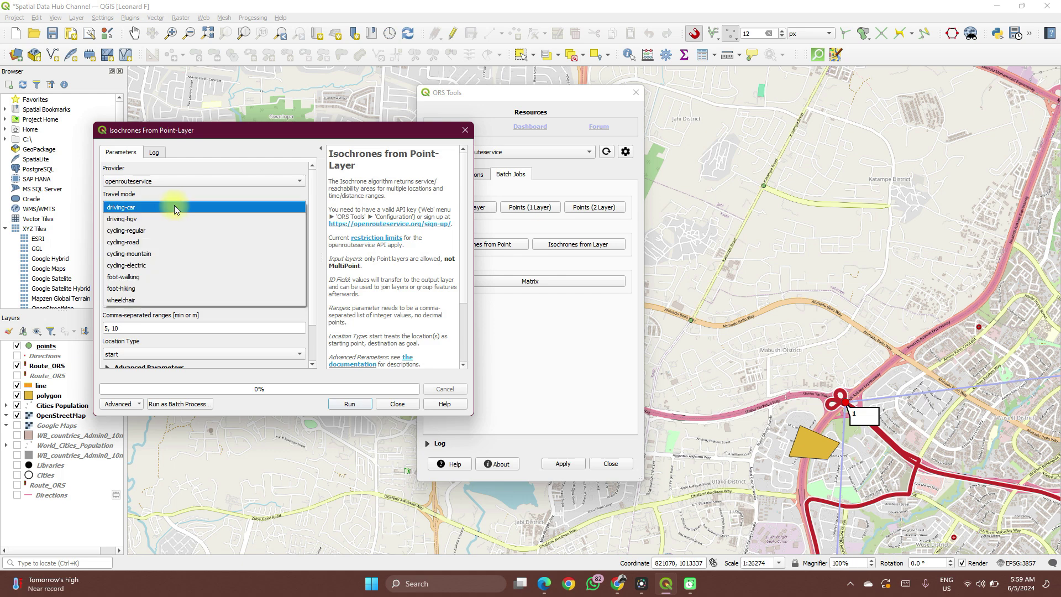
Set isochrones to foot-walking from the points layer, with name as ID field and time dimension.
left_click(174, 278)
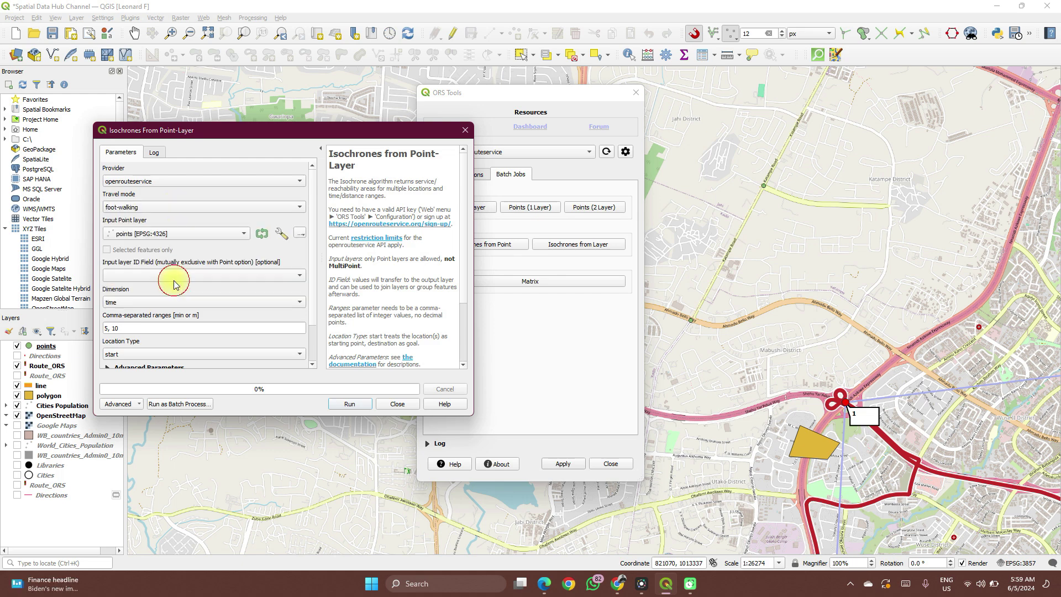
left_click(197, 233)
left_click(198, 234)
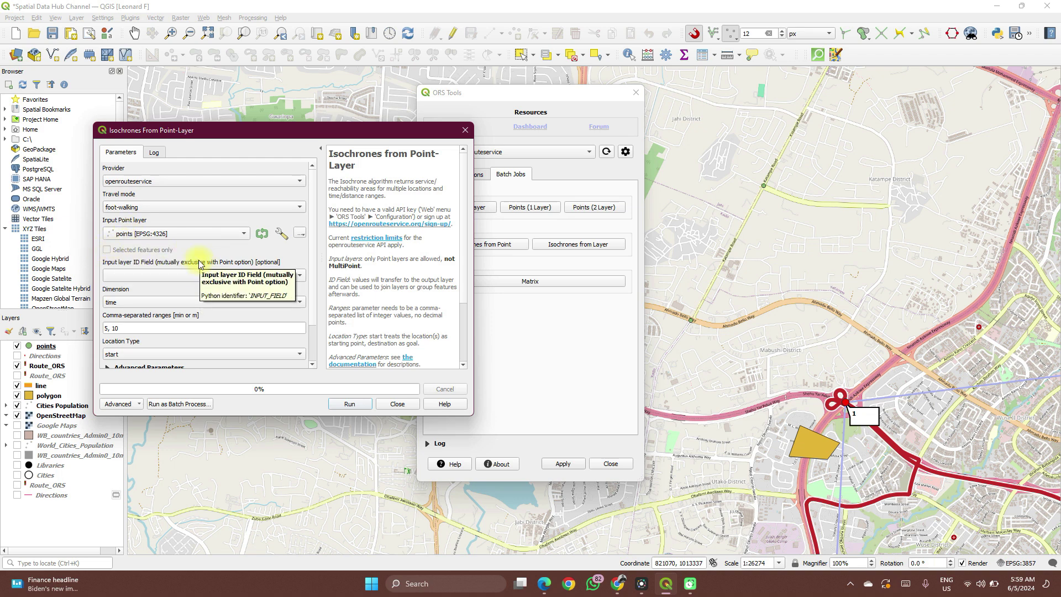
left_click(169, 277)
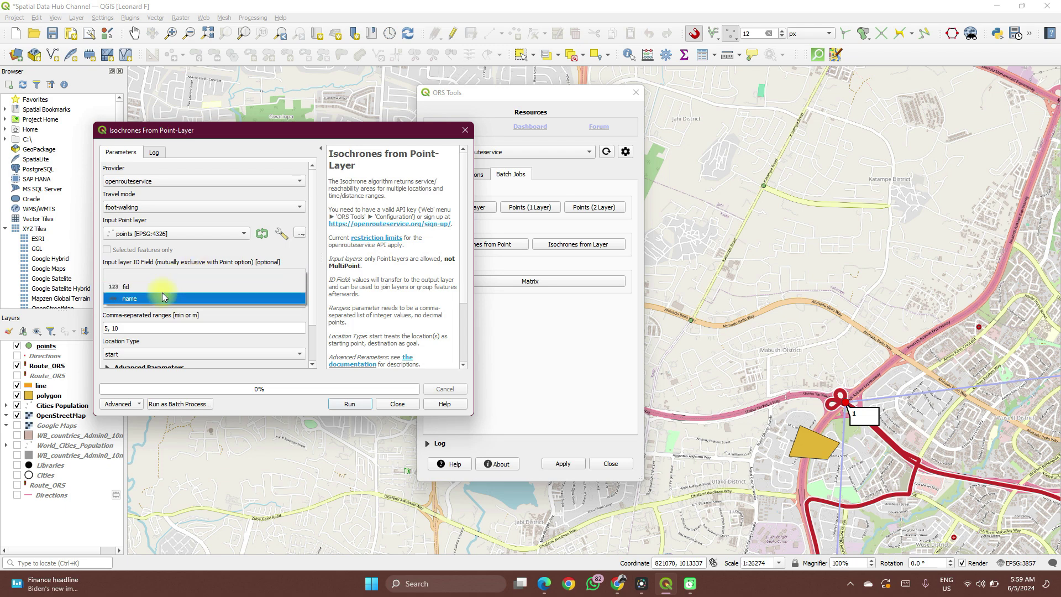
left_click(163, 294)
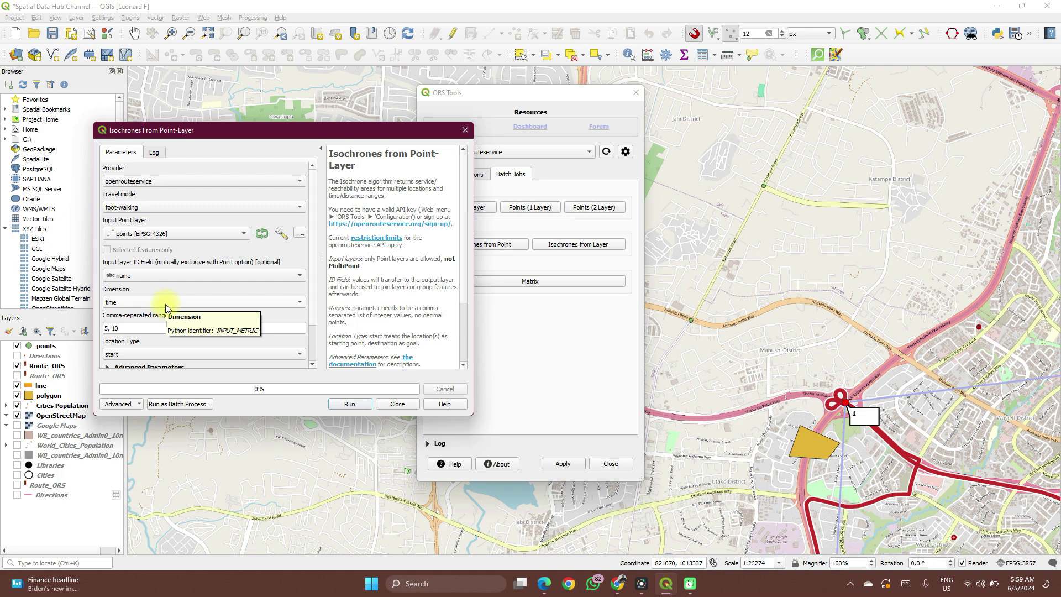
left_click(165, 308)
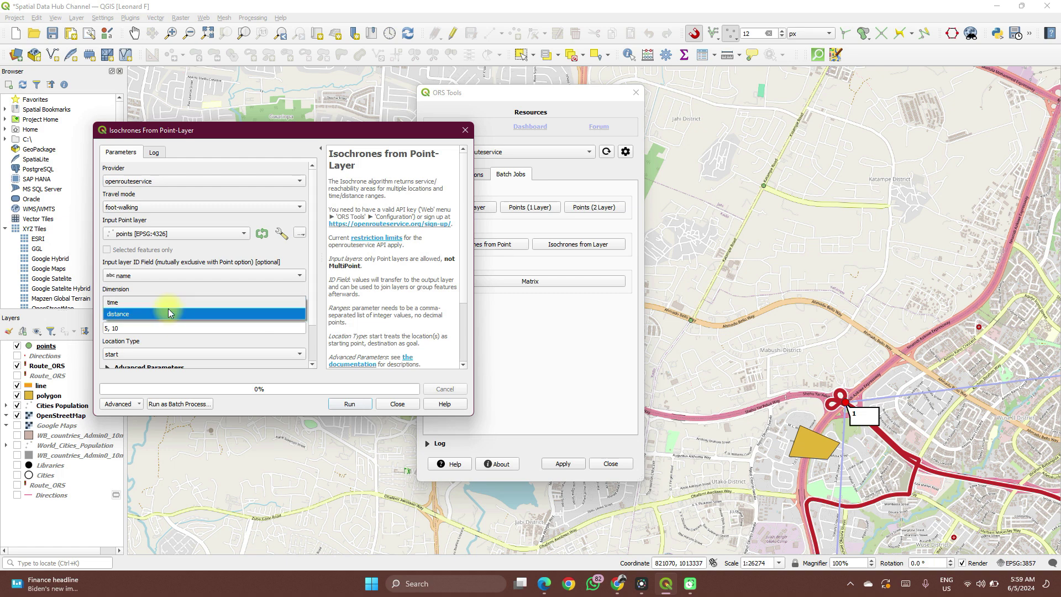
left_click(178, 292)
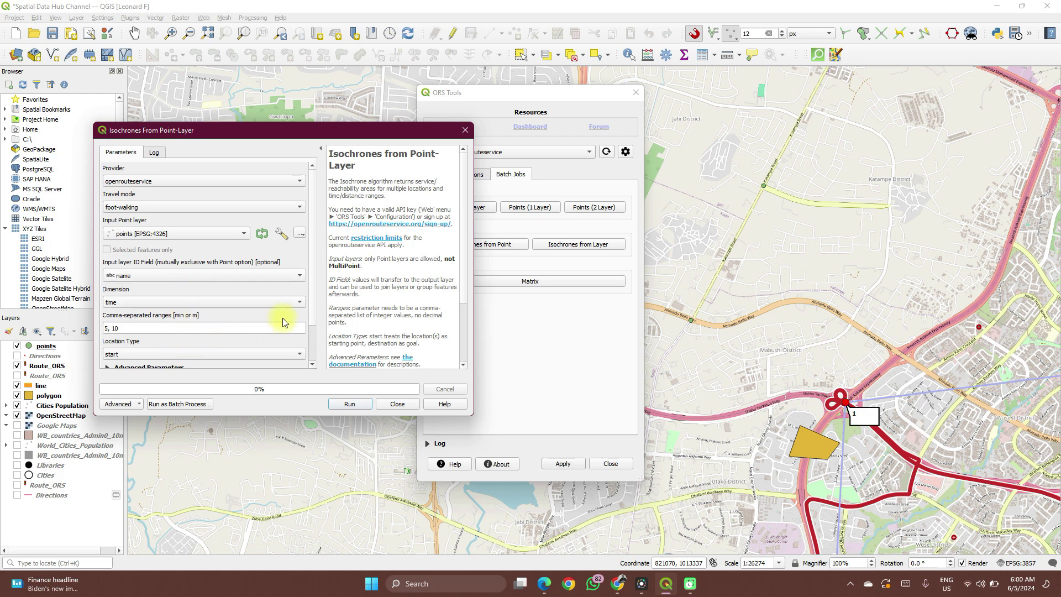
Keep isochrone output as a temporary layer, run the walking calculation, and close the dialog.
scroll(317, 337, "down", 2)
scroll(315, 338, "down", 1)
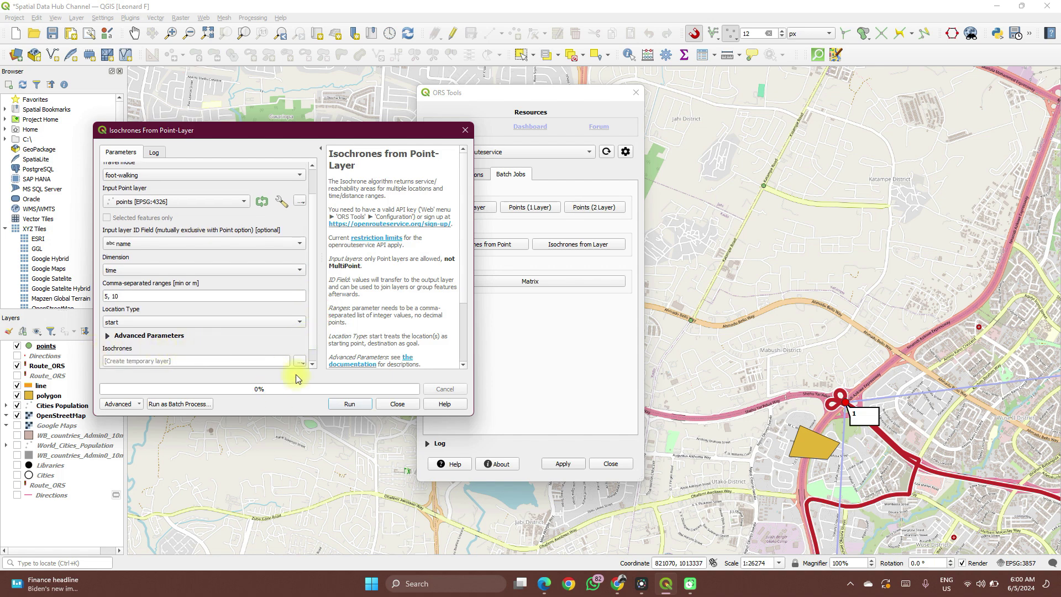
scroll(307, 343, "down", 1)
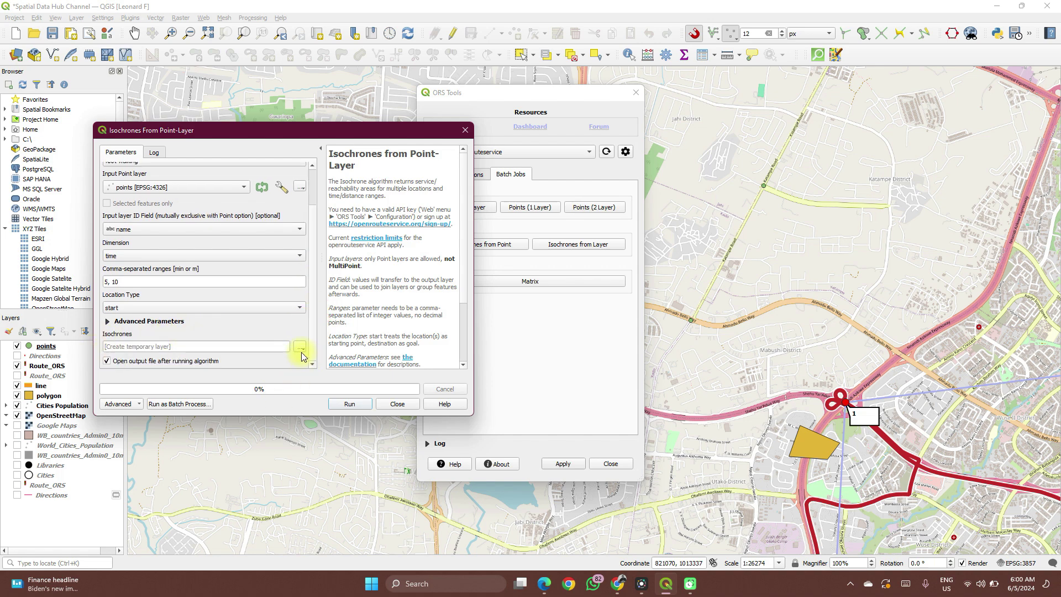
left_click(300, 347)
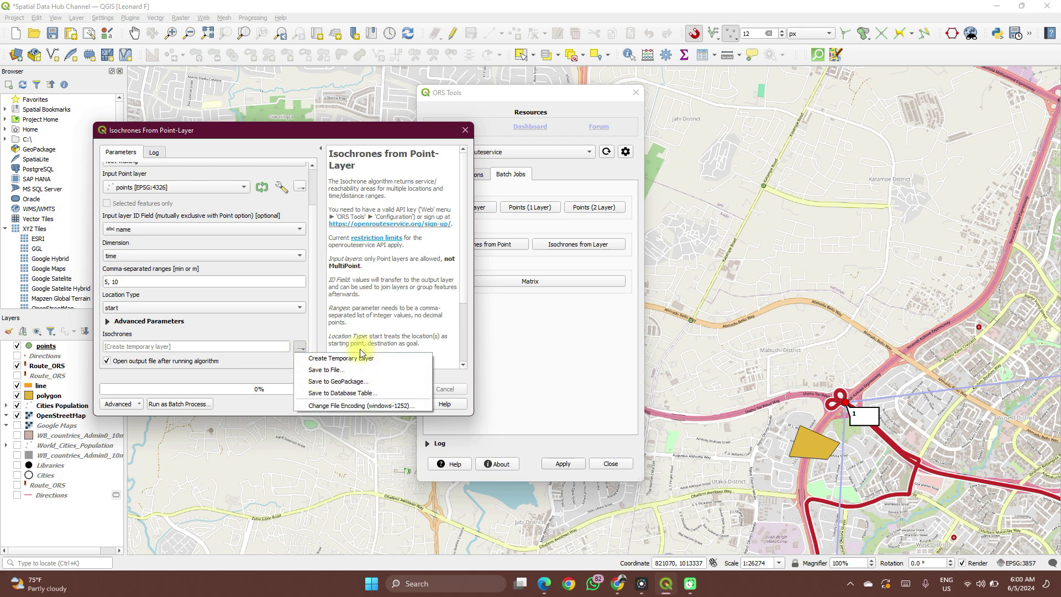
left_click(324, 324)
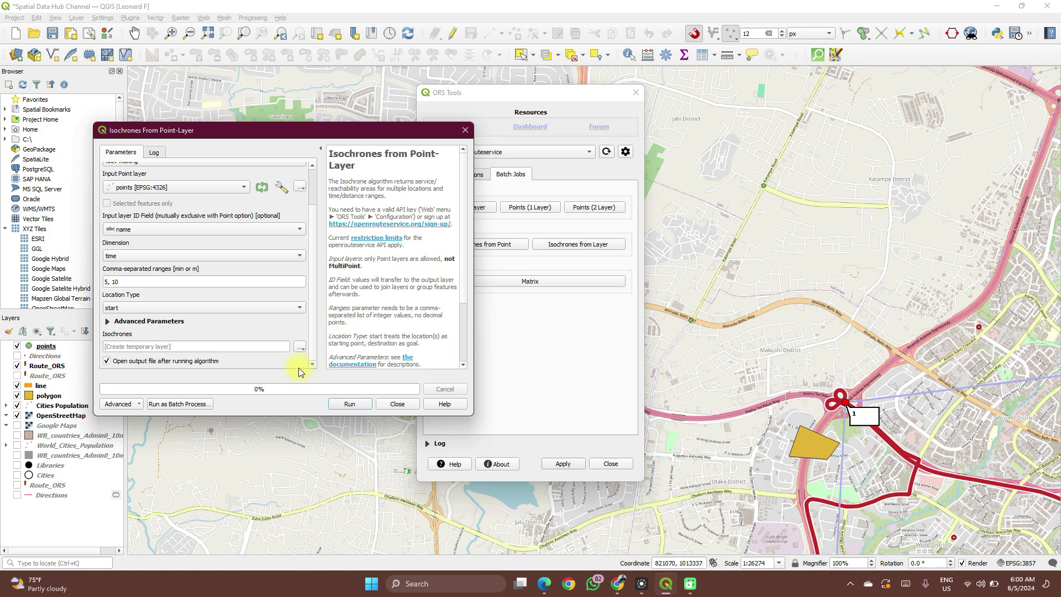
left_click(343, 404)
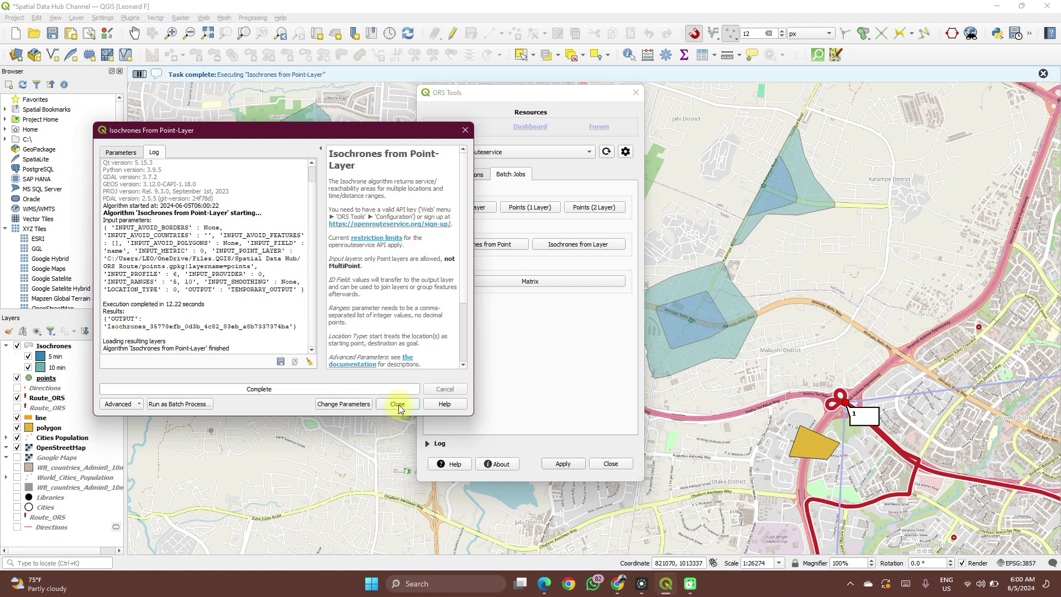
left_click(398, 406)
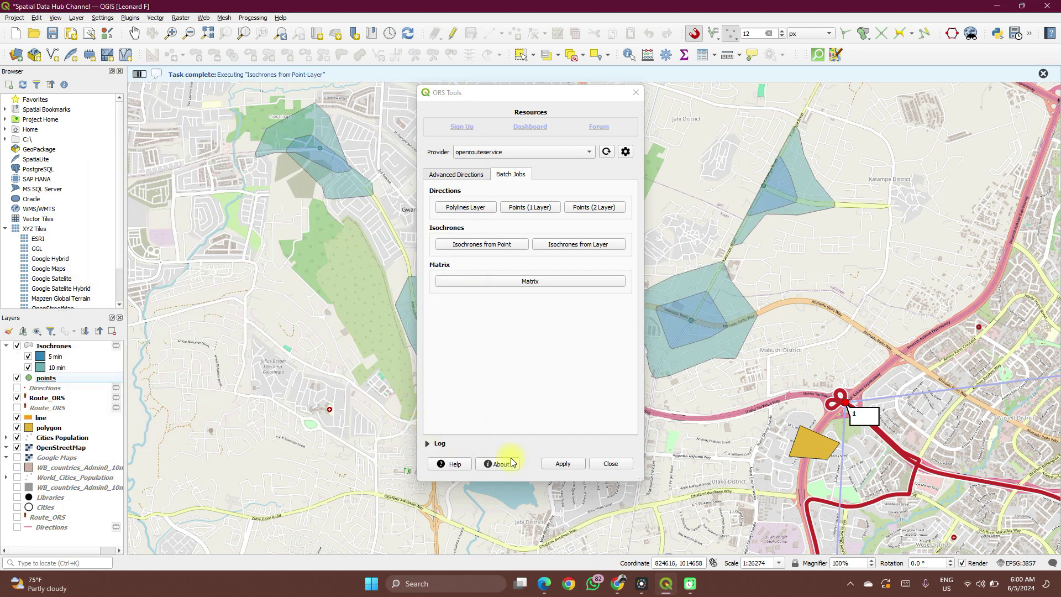
Close ORS Tools, then zoom in and pan to inspect each walking isochrone before zooming back out.
left_click(602, 468)
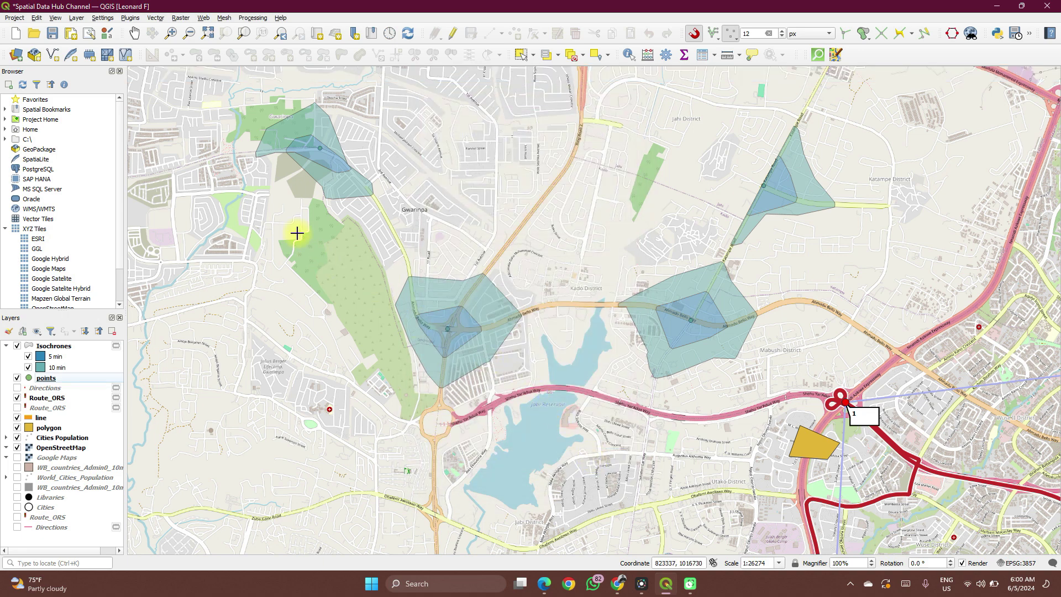
scroll(319, 124, "up", 1)
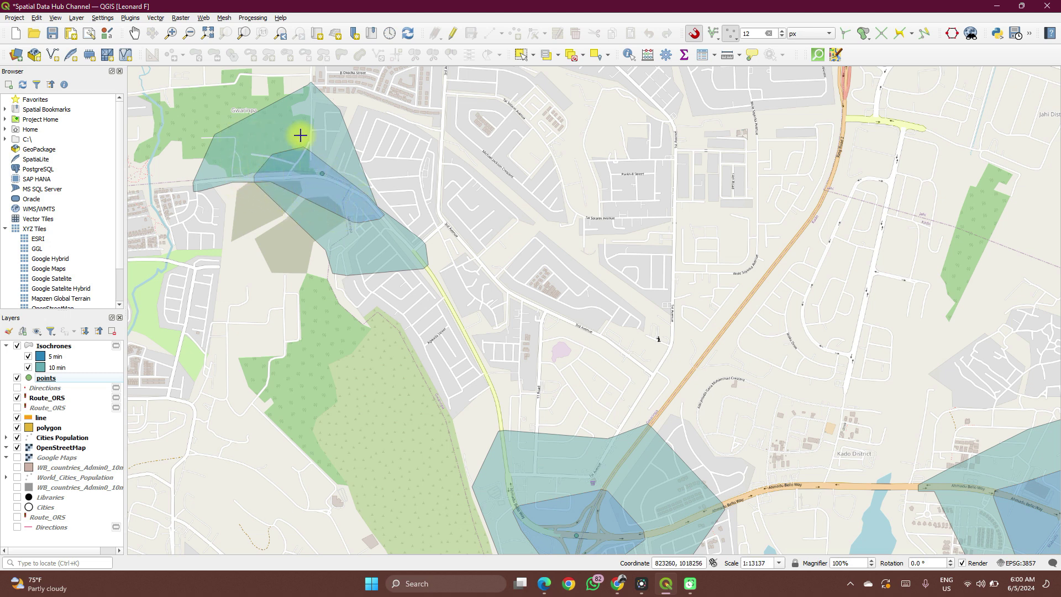
left_click_drag(437, 348, 315, 218)
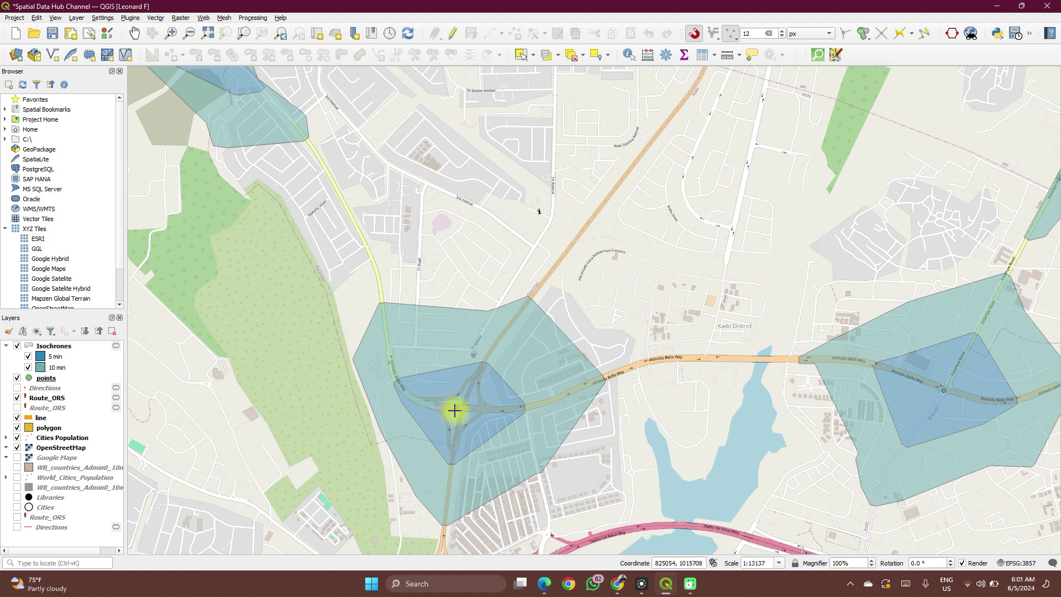
scroll(463, 408, "down", 1)
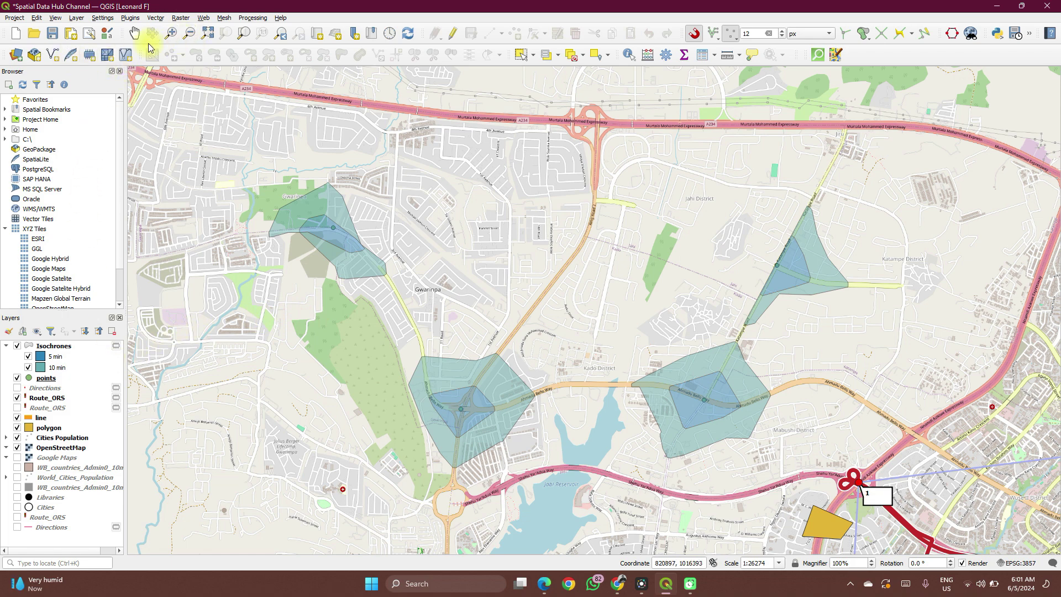
left_click(210, 18)
Reopen ORS Tools and start the Matrix from Layers batch job.
mouse_move(260, 39)
left_click(319, 42)
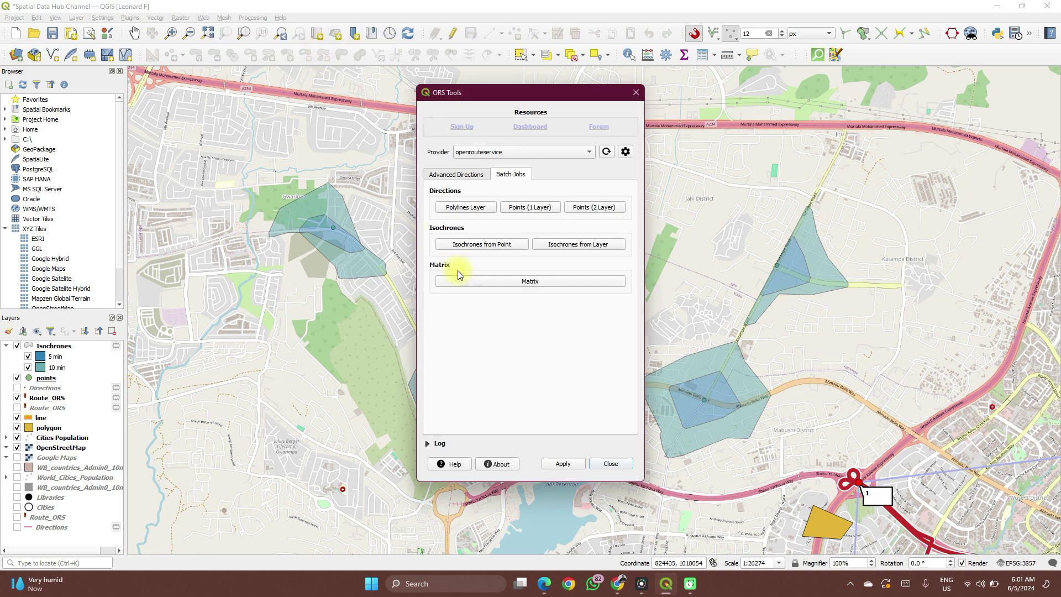
left_click(528, 281)
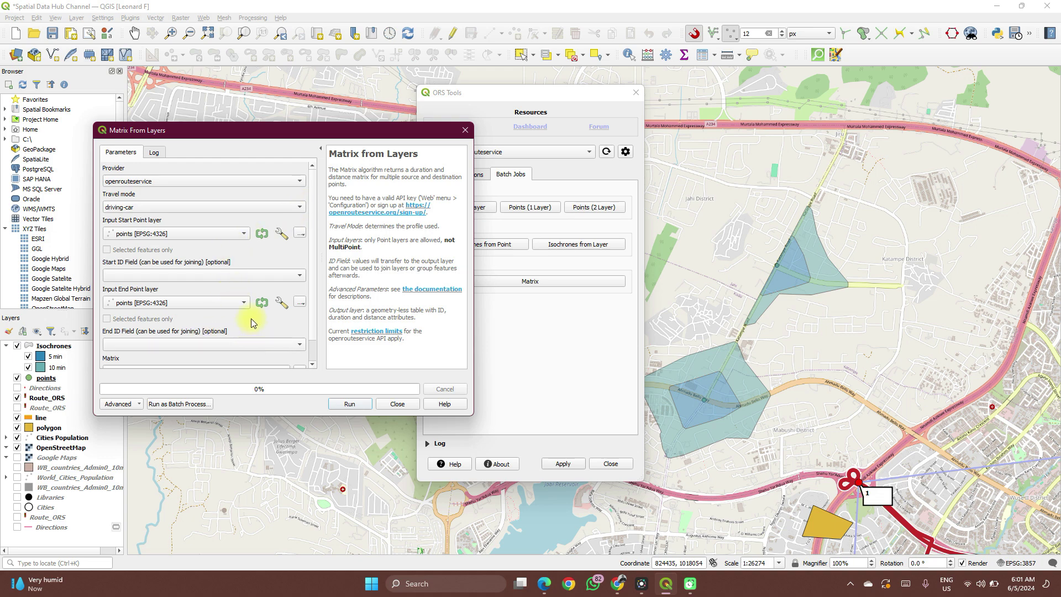
Set start and end ID fields to name, keep temporary output, and run the matrix.
left_click(221, 272)
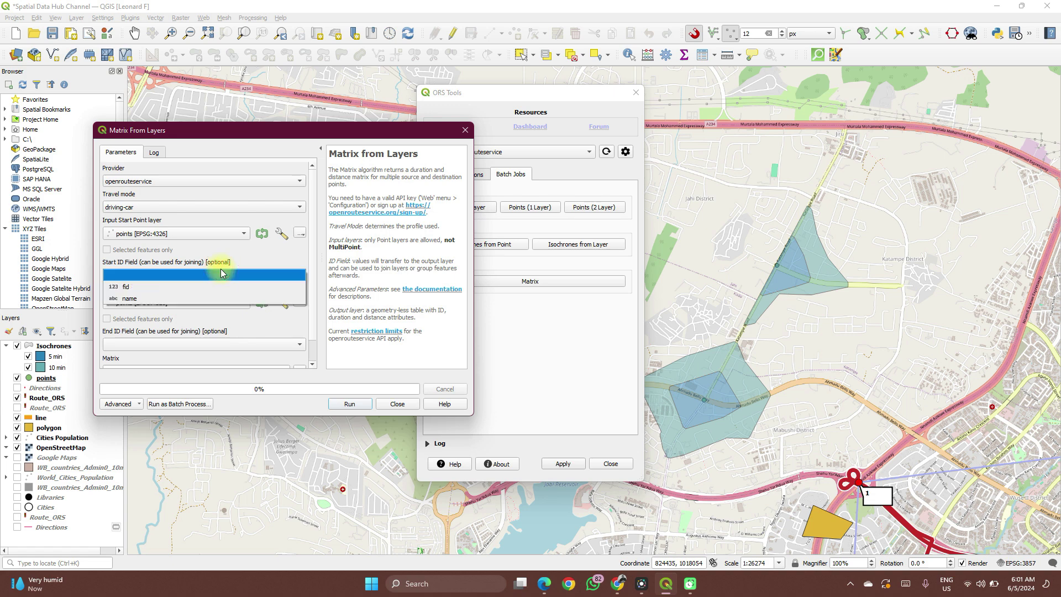
left_click(177, 298)
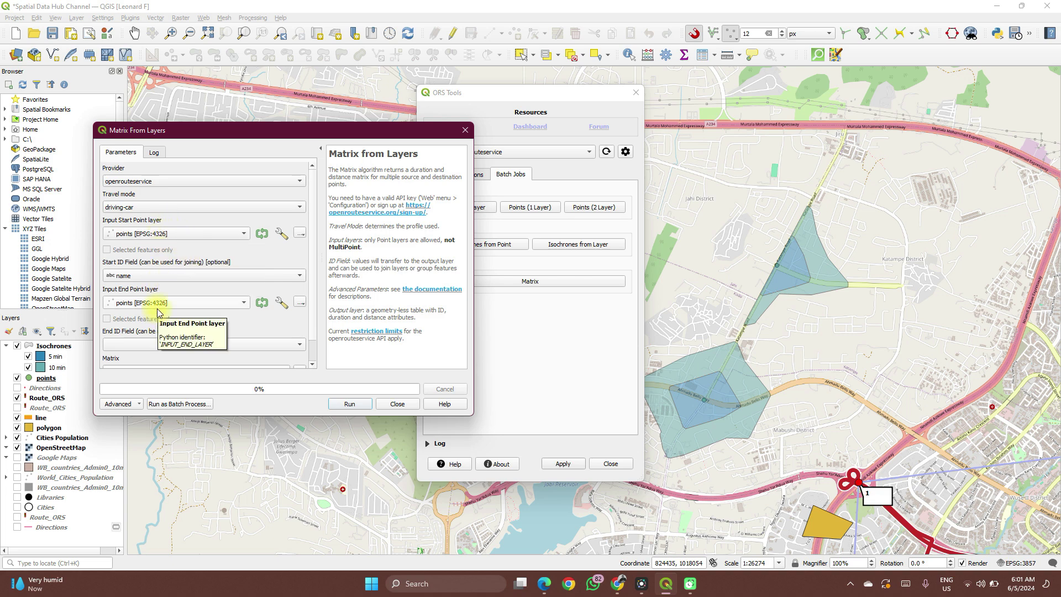
scroll(178, 333, "down", 1)
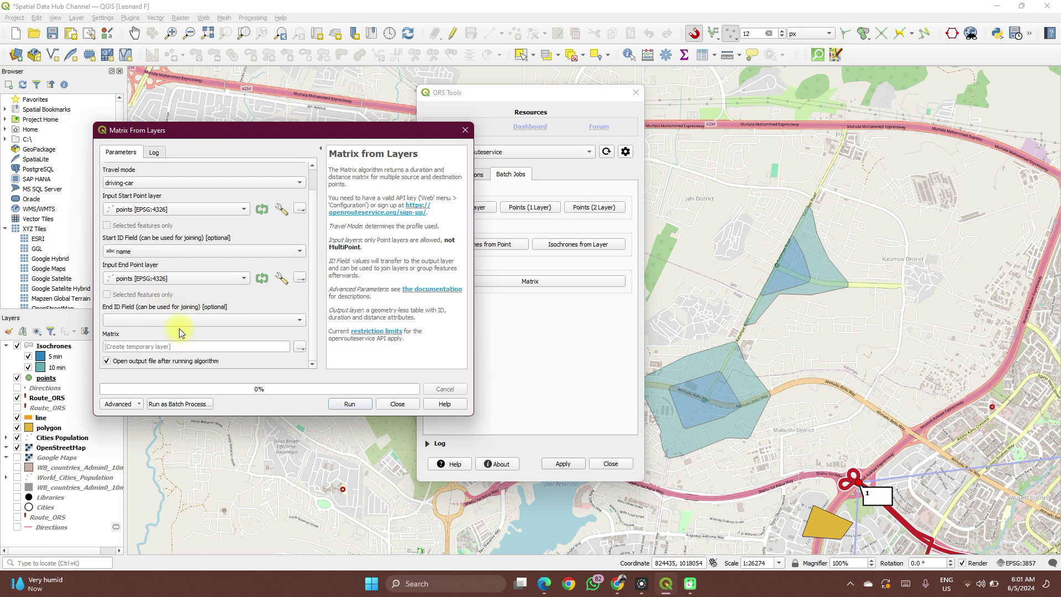
left_click(180, 321)
left_click(174, 341)
left_click(300, 350)
left_click(280, 367)
left_click(353, 404)
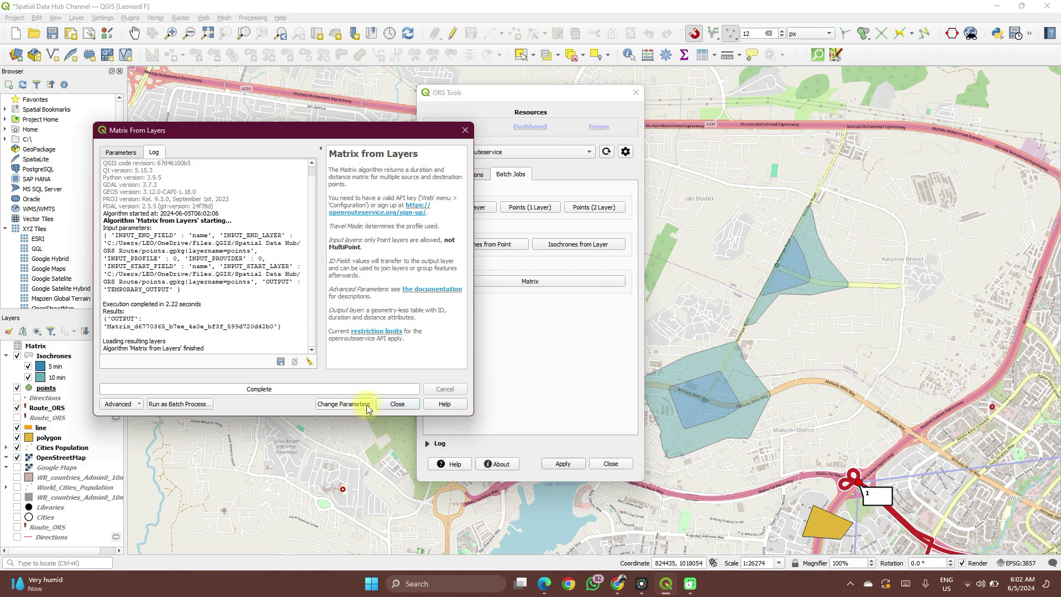
Close the matrix dialogs and open the Matrix layer's attribute table of durations and distances.
left_click(393, 404)
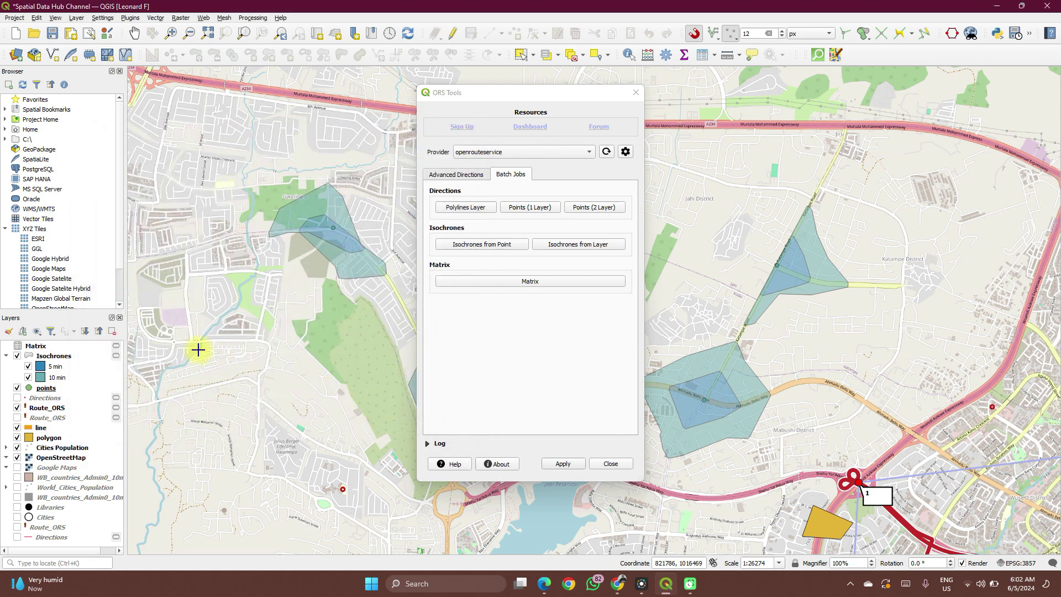
left_click(635, 96)
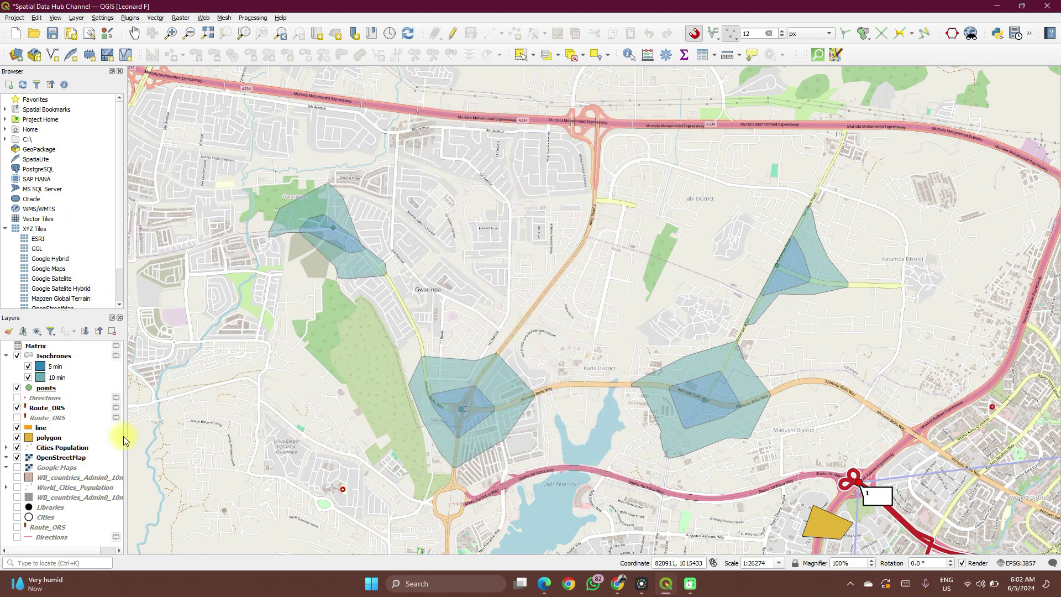
left_click(54, 349)
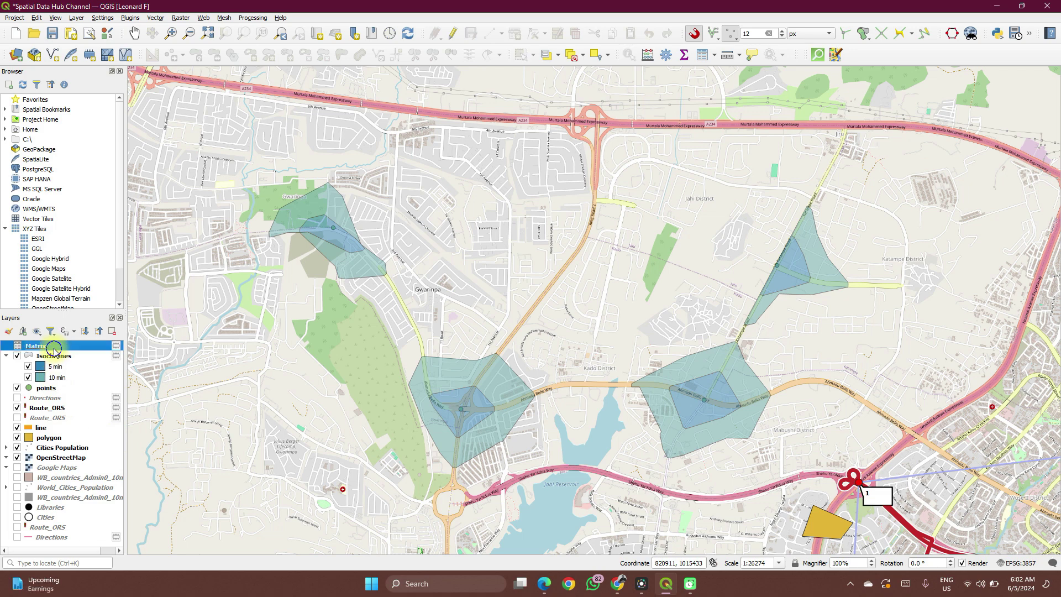
right_click(54, 350)
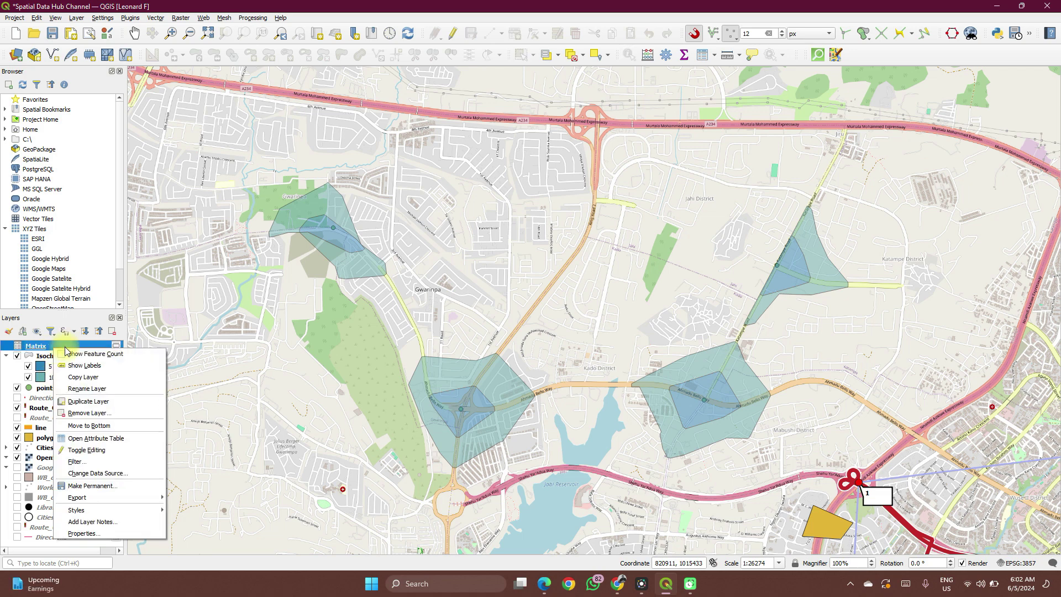
left_click(101, 439)
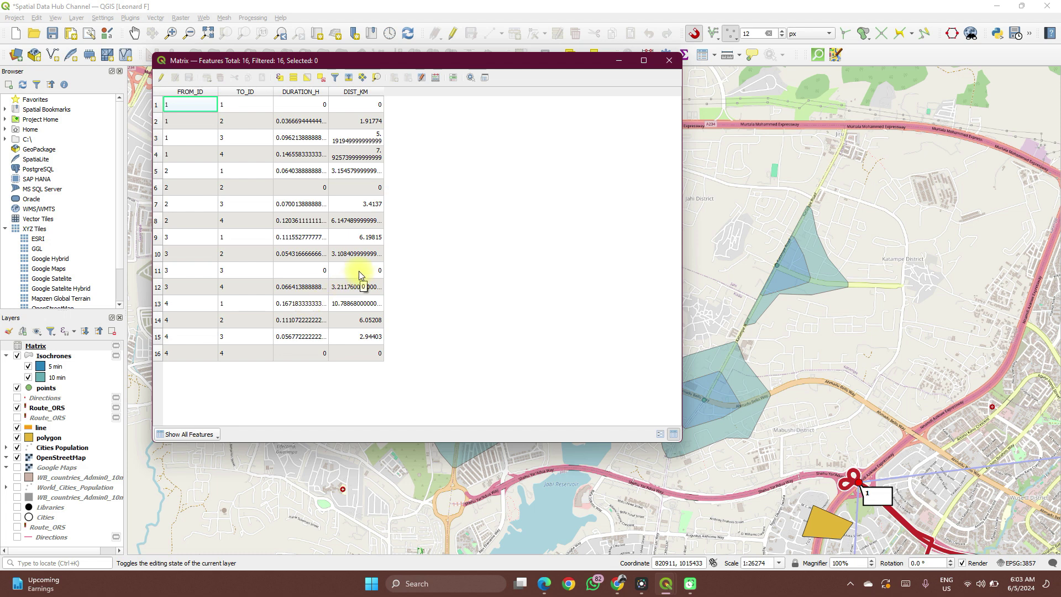
Close the Matrix attribute table and reopen ORS Tools from the Web menu.
left_click(669, 60)
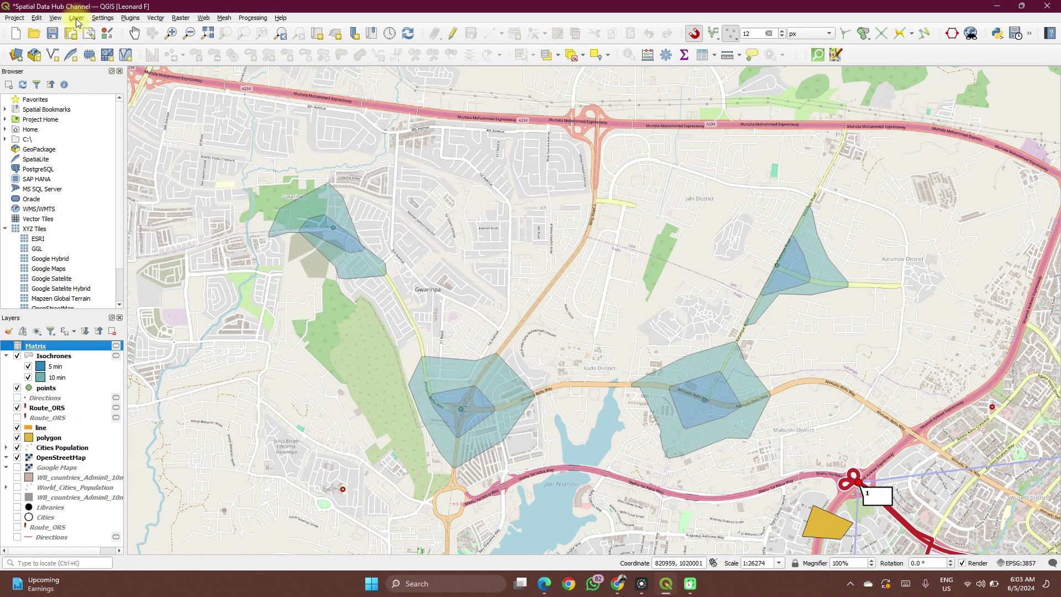
left_click(203, 21)
mouse_move(255, 40)
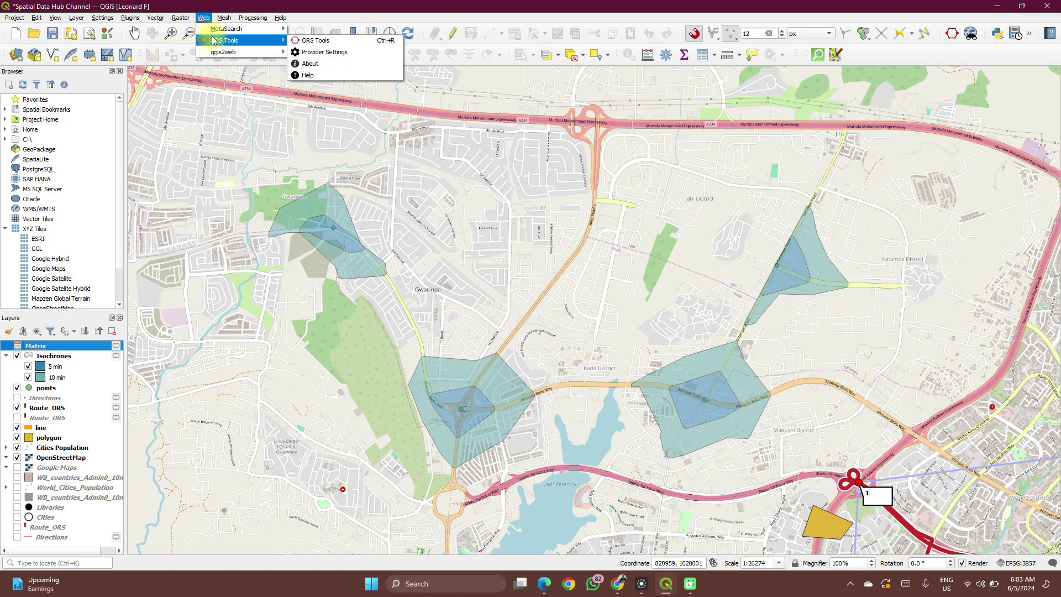
left_click(320, 40)
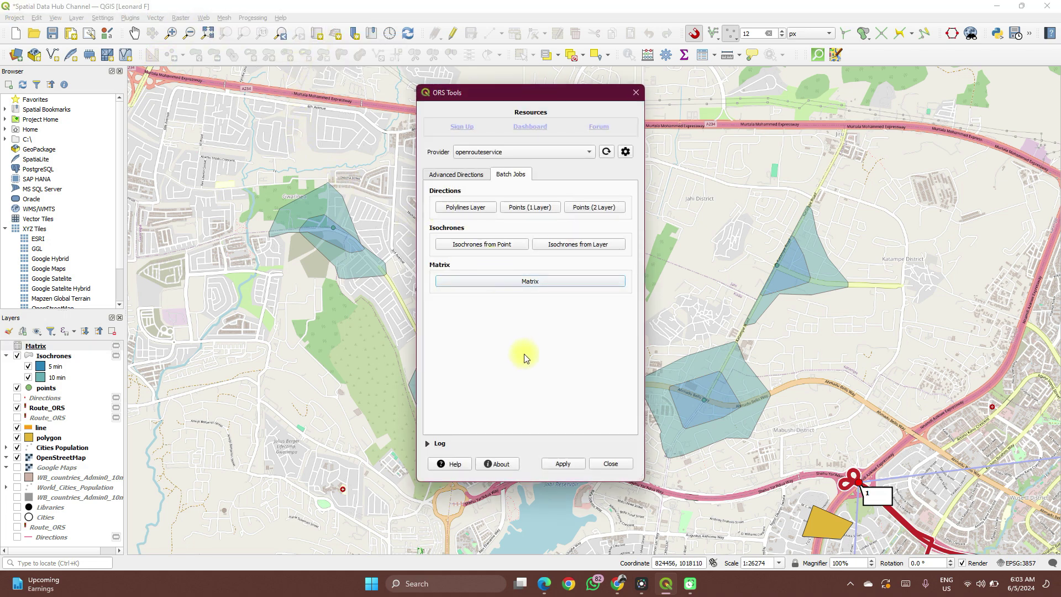